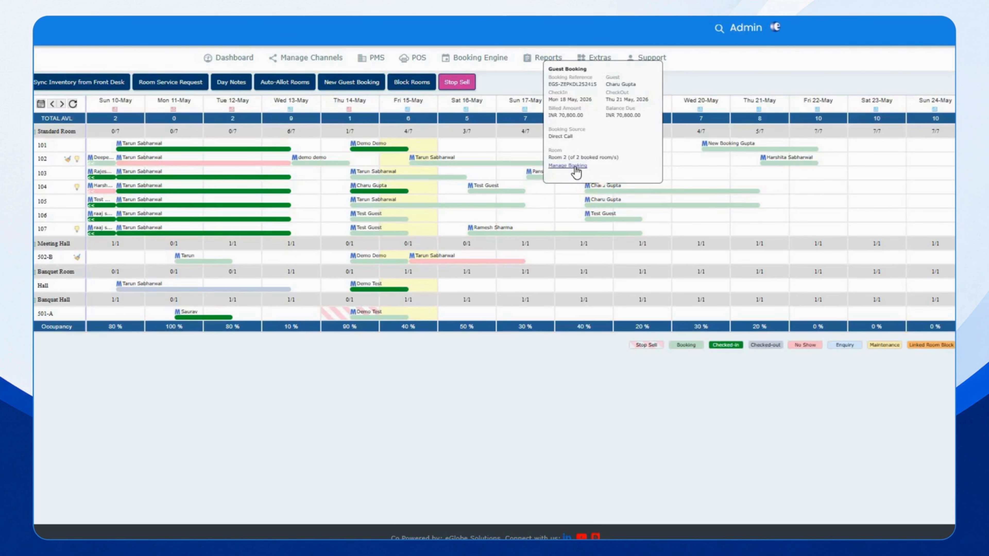
Open the booking's Payments (Credits) panel under Payments & Billing
{"action": "left_click", "coordinate": [574, 169]}
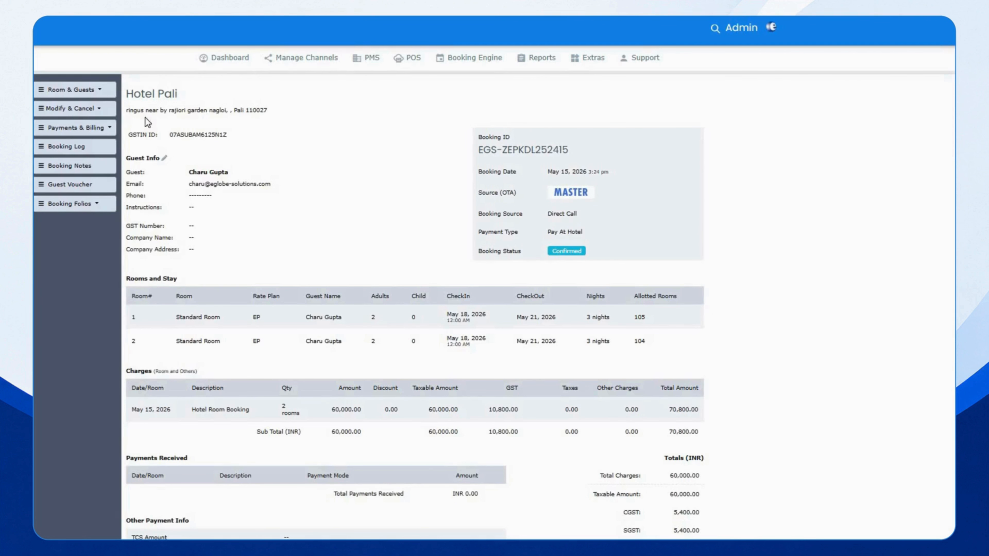
{"action": "left_click", "coordinate": [78, 128]}
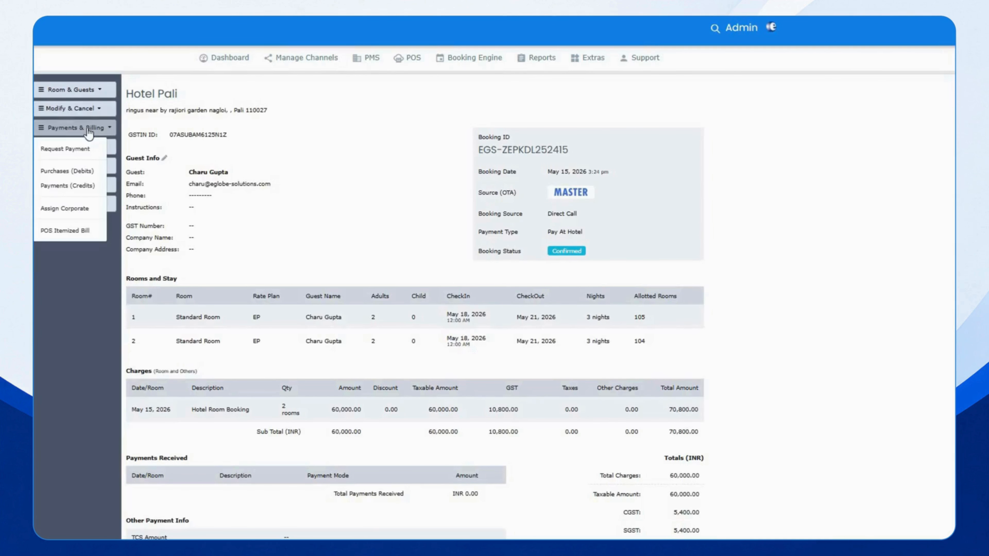
{"action": "left_click", "coordinate": [68, 186]}
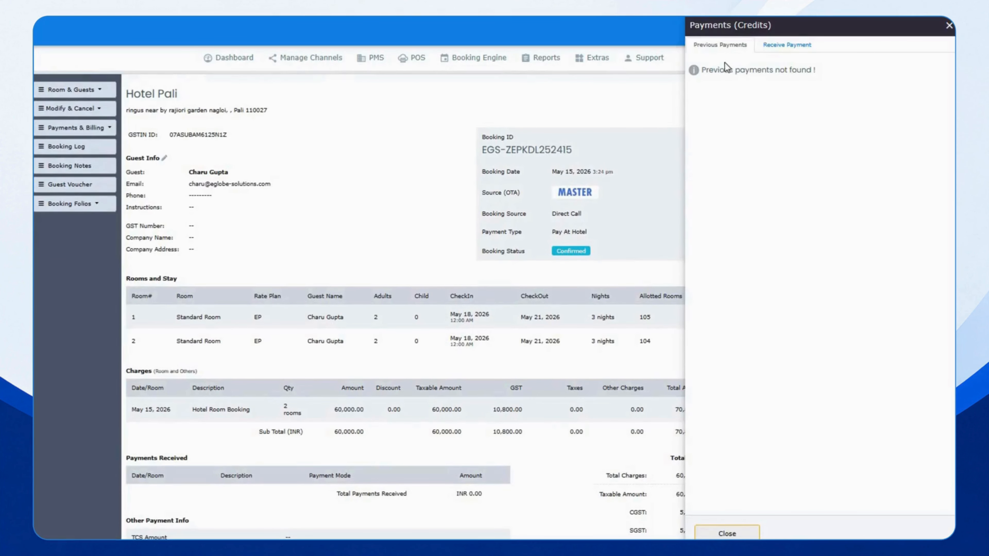
Enter a 50,000 INR City Ledger payment for Room 1 from ABC pvt. Ltd with the receiver's name, and submit it
{"action": "left_click", "coordinate": [786, 47]}
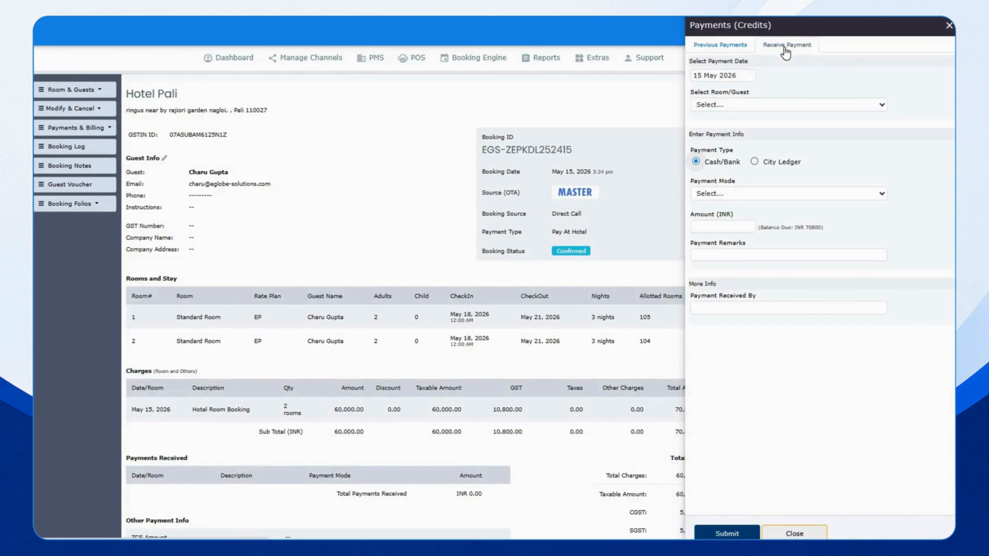
{"action": "left_click", "coordinate": [754, 162]}
{"action": "left_click", "coordinate": [770, 105]}
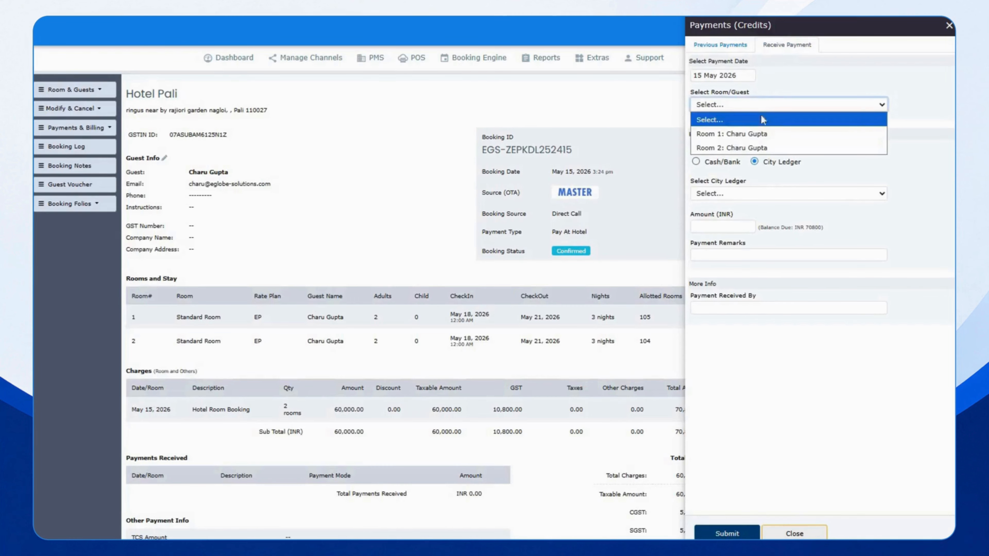
{"action": "left_click", "coordinate": [757, 137]}
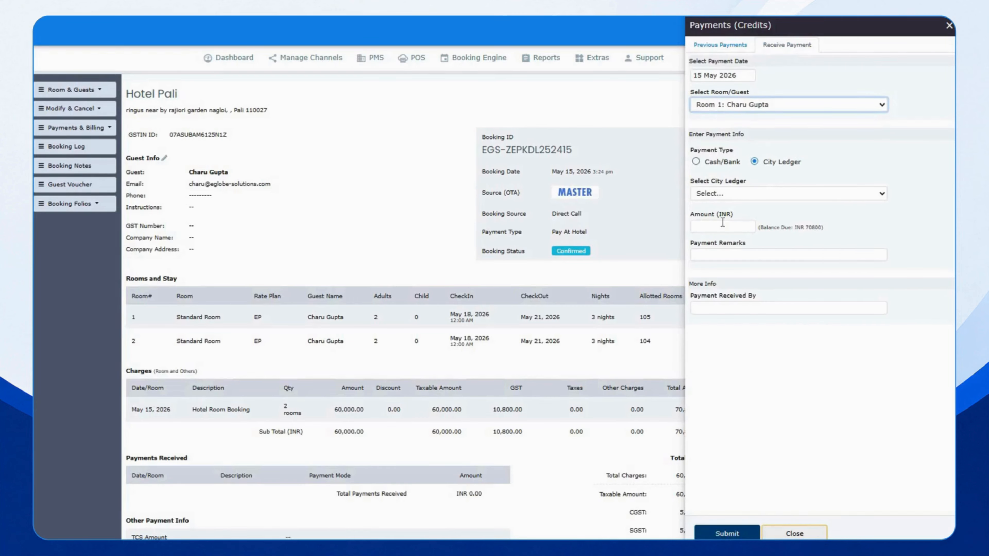
{"action": "left_click", "coordinate": [722, 194]}
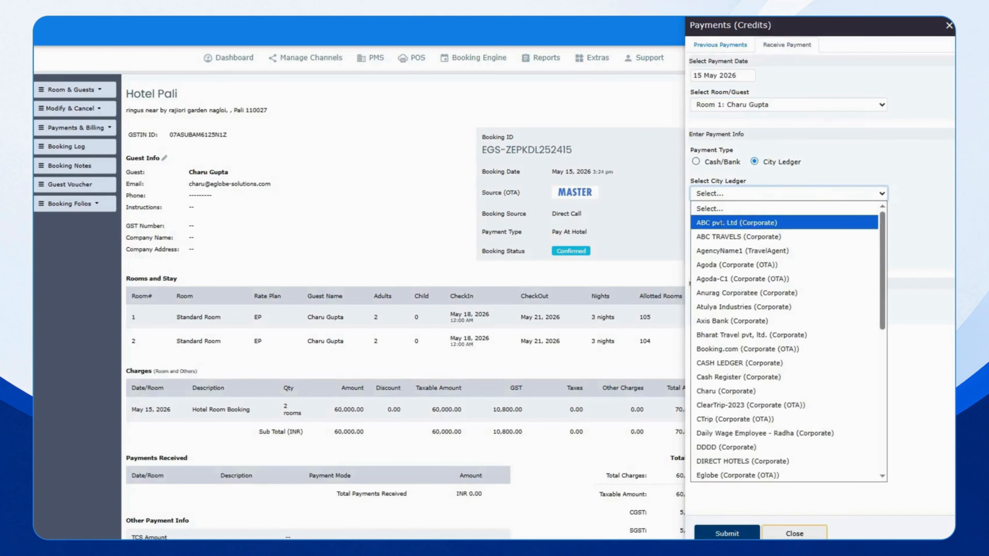
{"action": "left_click", "coordinate": [717, 221]}
{"action": "left_click", "coordinate": [714, 225]}
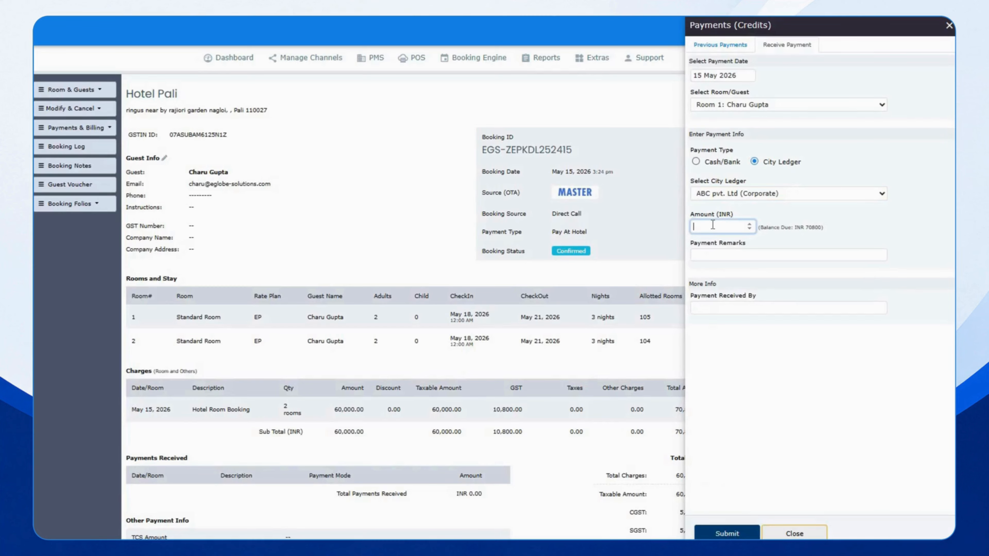
{"action": "type", "text": "50000"}
{"action": "left_click", "coordinate": [707, 309]}
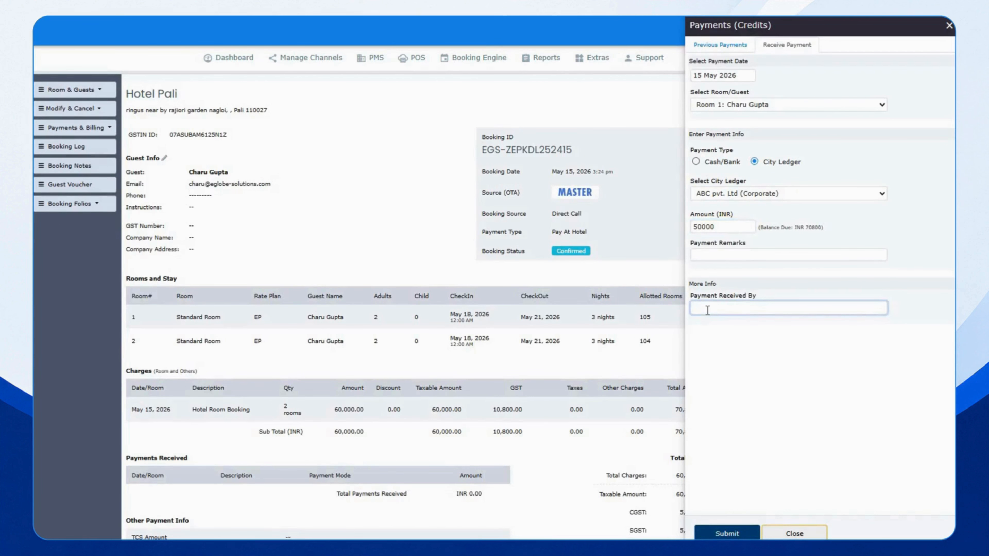
{"action": "type", "text": "Ramesh"}
{"action": "left_click", "coordinate": [720, 535]}
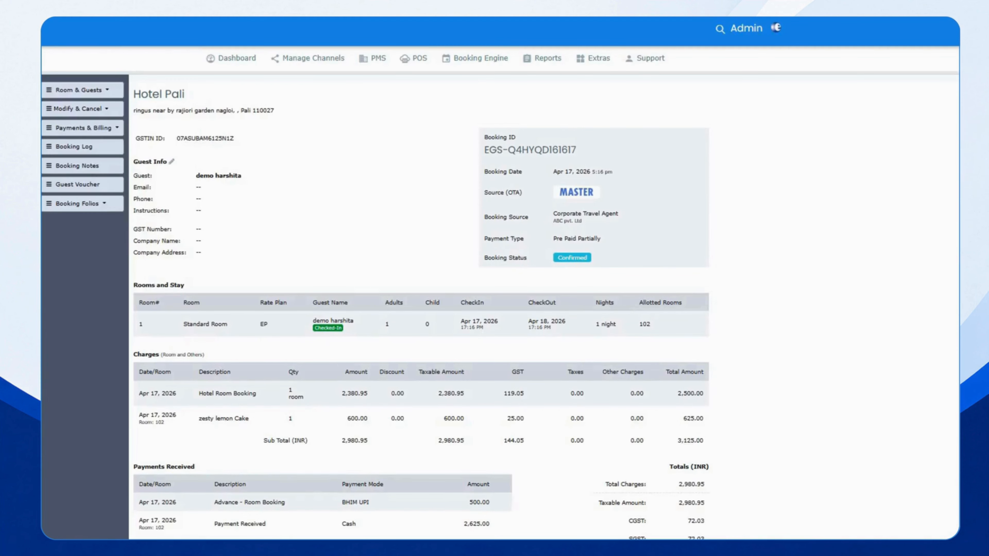
{"action": "left_click", "coordinate": [373, 58]}
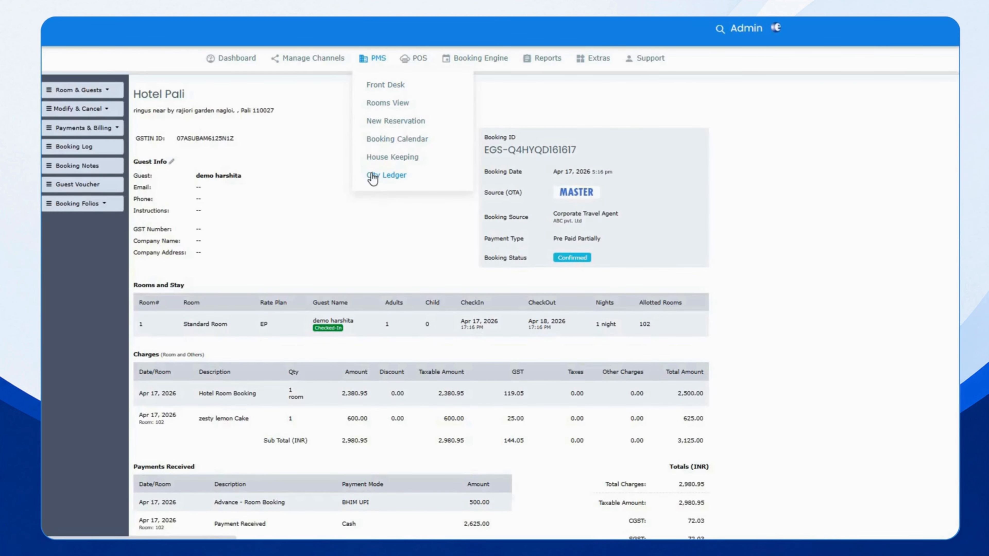
{"action": "left_click", "coordinate": [385, 174]}
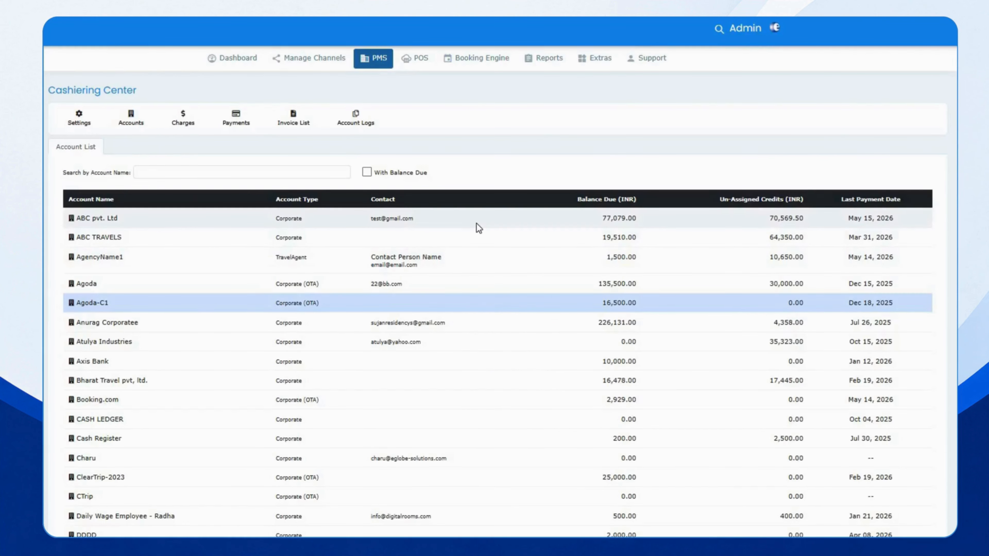
Select ABC pvt. Ltd's 50,000 charge UKIOG-CH1022 and assign it to invoice UKIOG-INV1007 (INV-MAY-2026)
{"action": "left_click", "coordinate": [476, 224]}
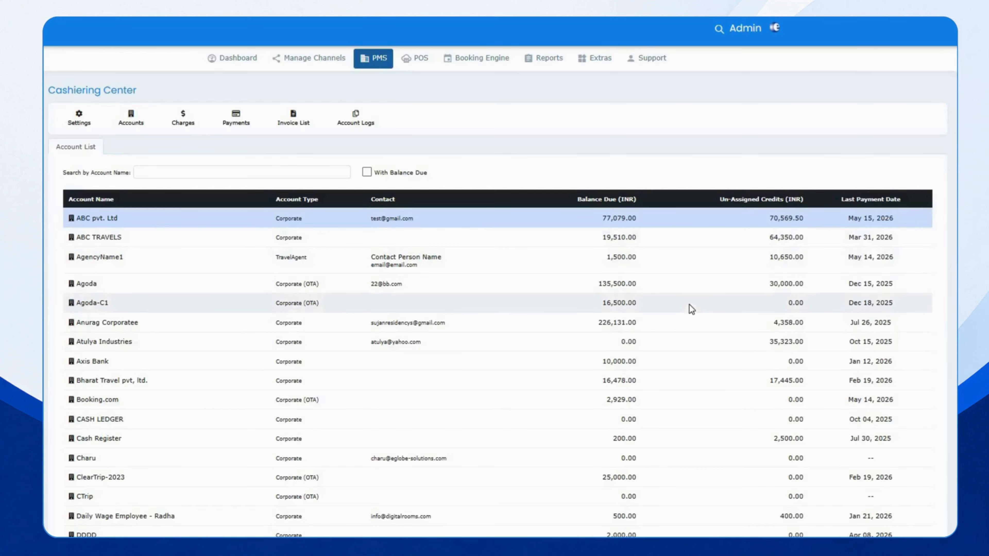
{"action": "left_click", "coordinate": [183, 117]}
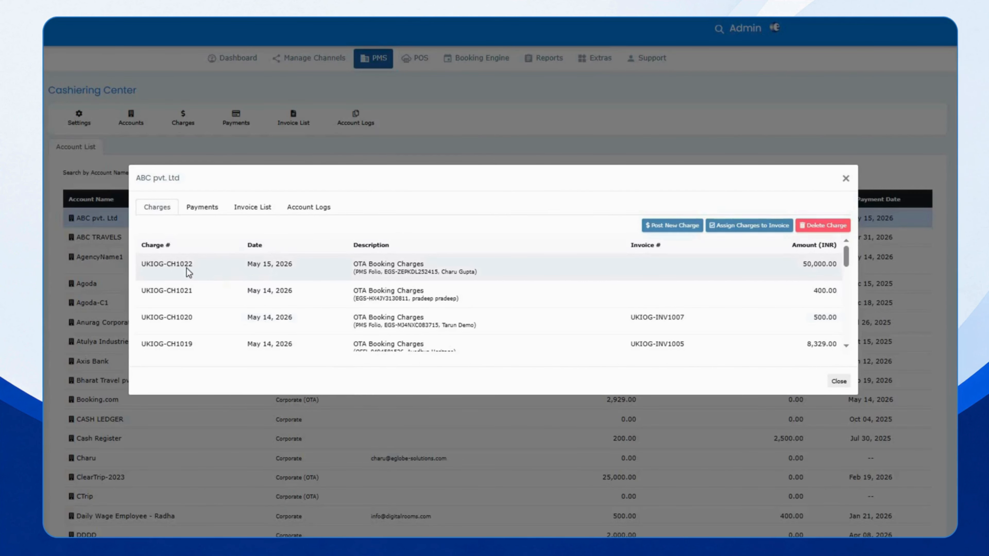
{"action": "left_click", "coordinate": [546, 273]}
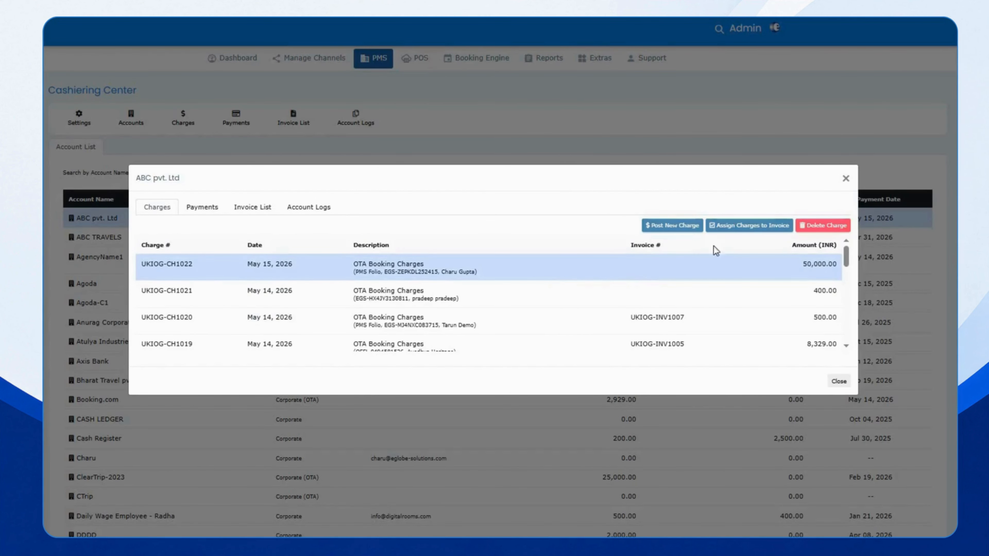
{"action": "left_click", "coordinate": [735, 226]}
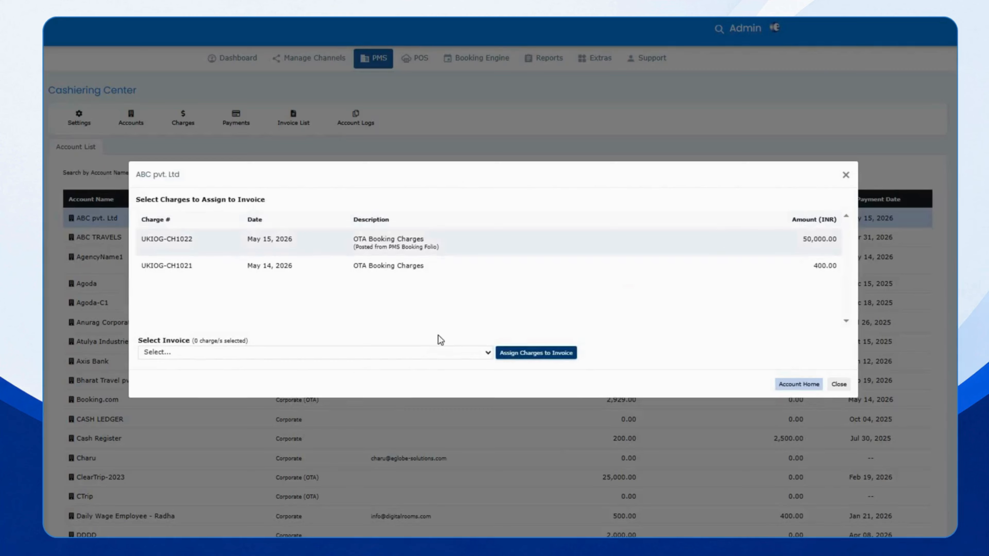
{"action": "left_click", "coordinate": [370, 352]}
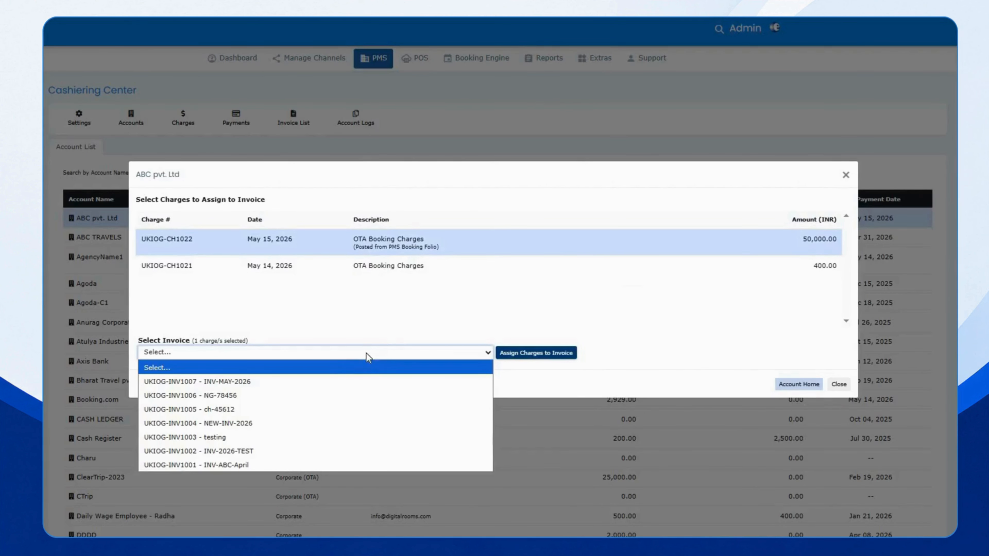
{"action": "left_click", "coordinate": [320, 384]}
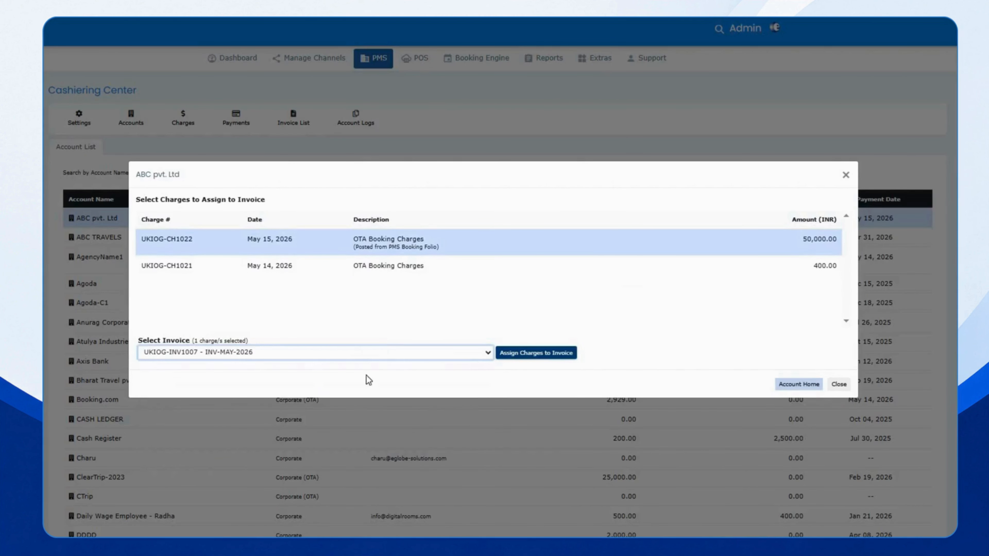
{"action": "left_click", "coordinate": [523, 358]}
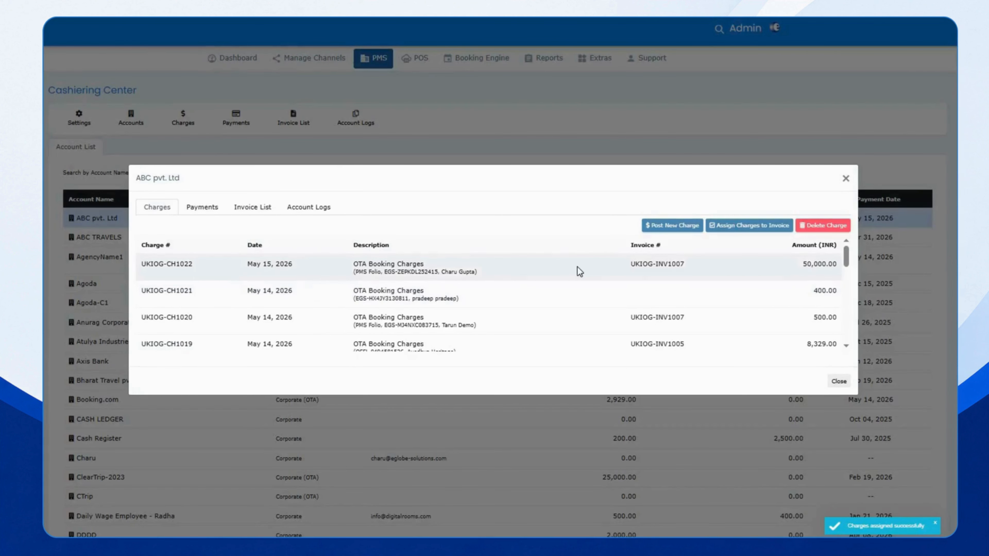
{"action": "left_click_drag", "start_coordinate": [630, 265], "coordinate": [716, 267]}
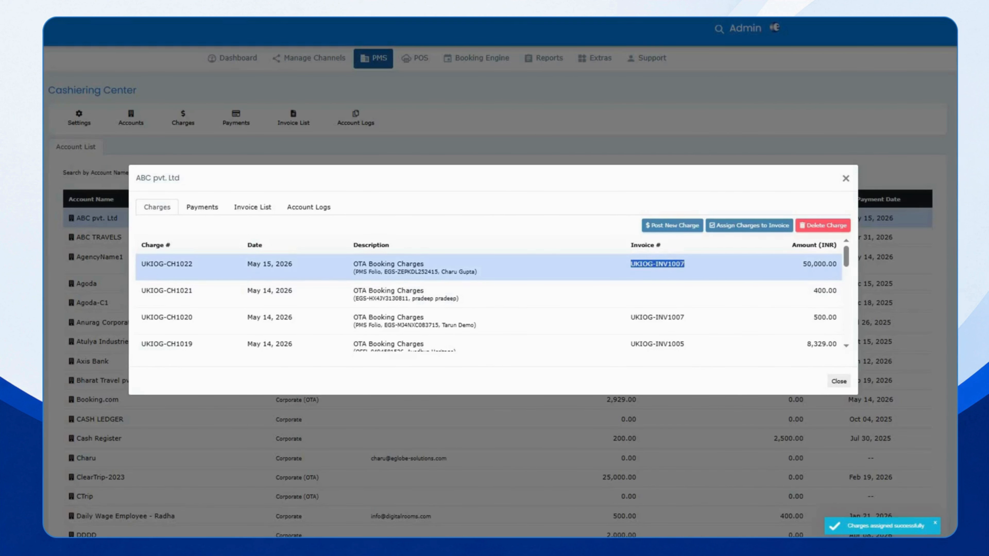
Create invoice INV-748596 from the Invoice List tab, then return to the Charges list
{"action": "left_click", "coordinate": [240, 215]}
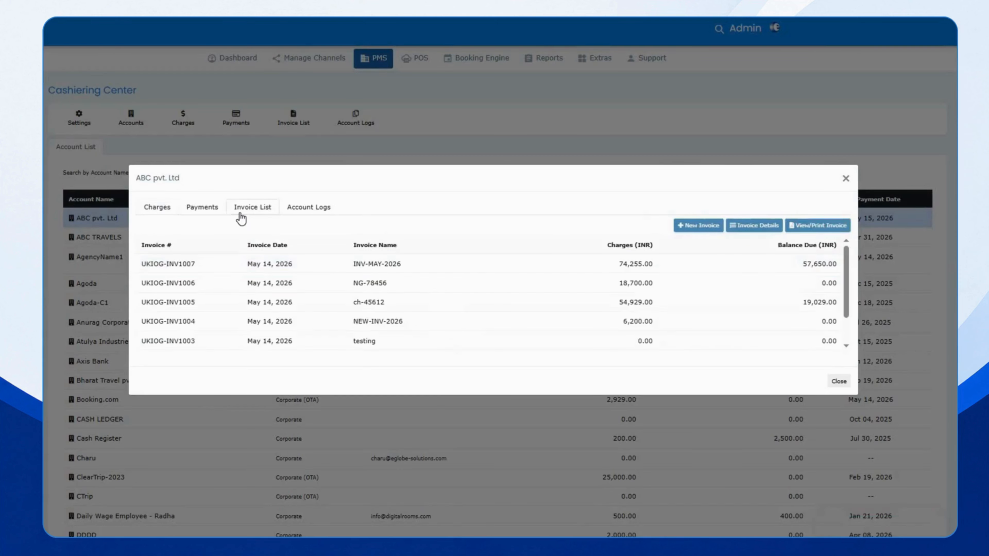
{"action": "left_click", "coordinate": [696, 226]}
{"action": "left_click", "coordinate": [268, 243]}
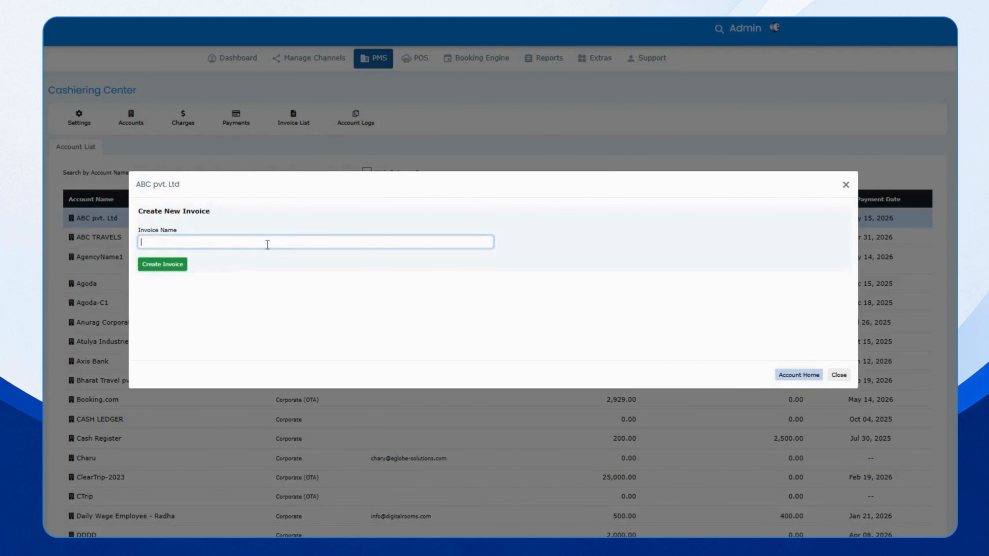
{"action": "type", "text": "ni"}
{"action": "left_click_drag", "start_coordinate": [152, 244], "coordinate": [140, 242]}
{"action": "type", "text": "INV-748596"}
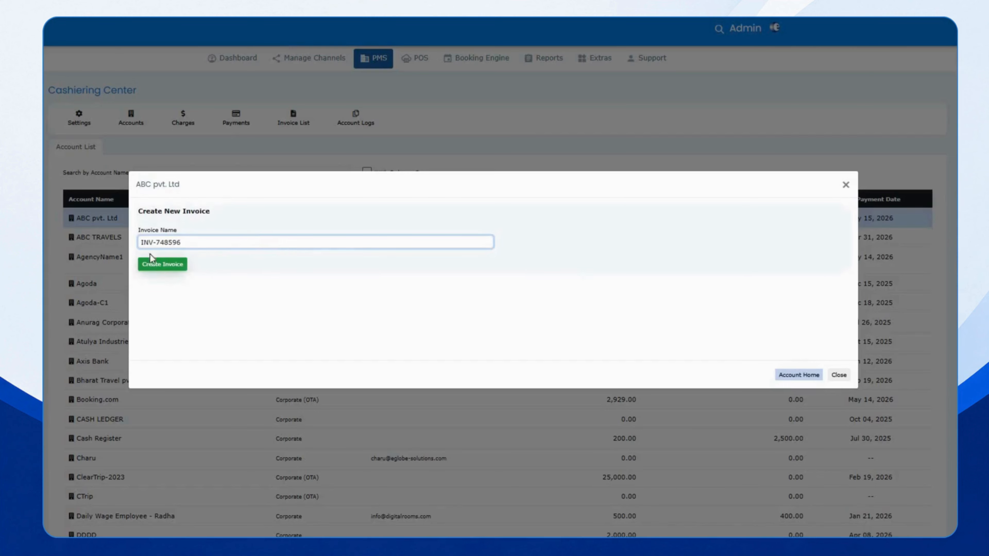
{"action": "left_click", "coordinate": [162, 268]}
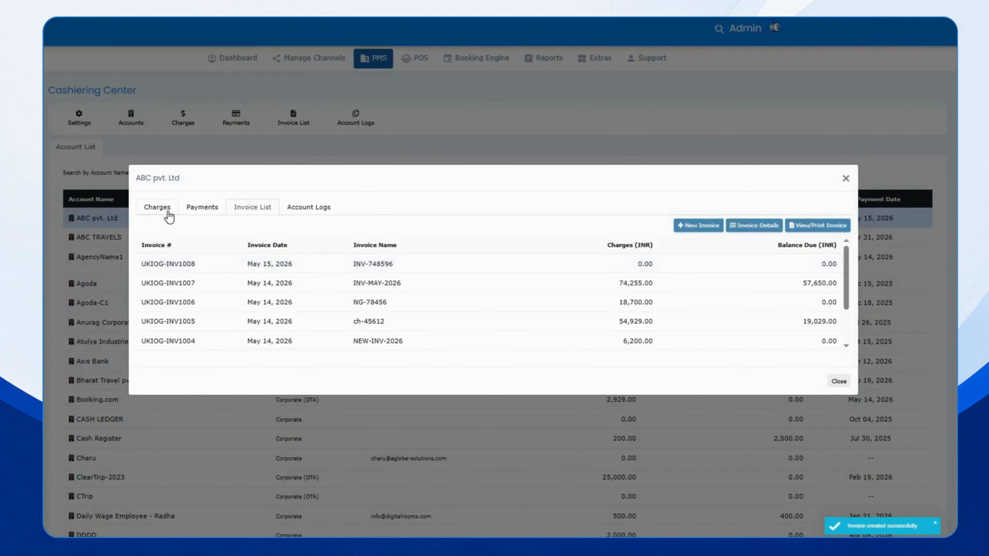
{"action": "left_click", "coordinate": [160, 208]}
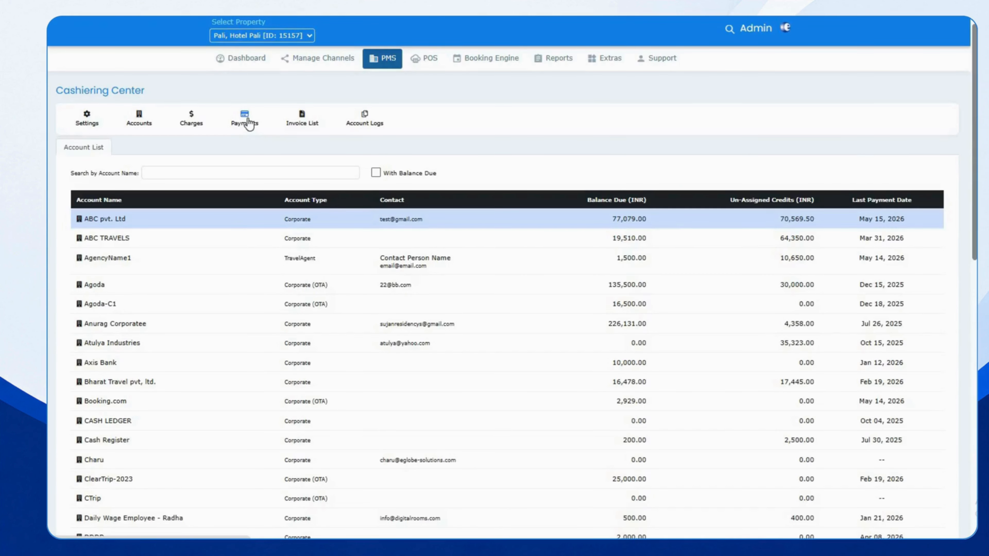
Show ABC pvt. Ltd's payments list in the Cashiering Center
{"action": "left_click", "coordinate": [249, 124]}
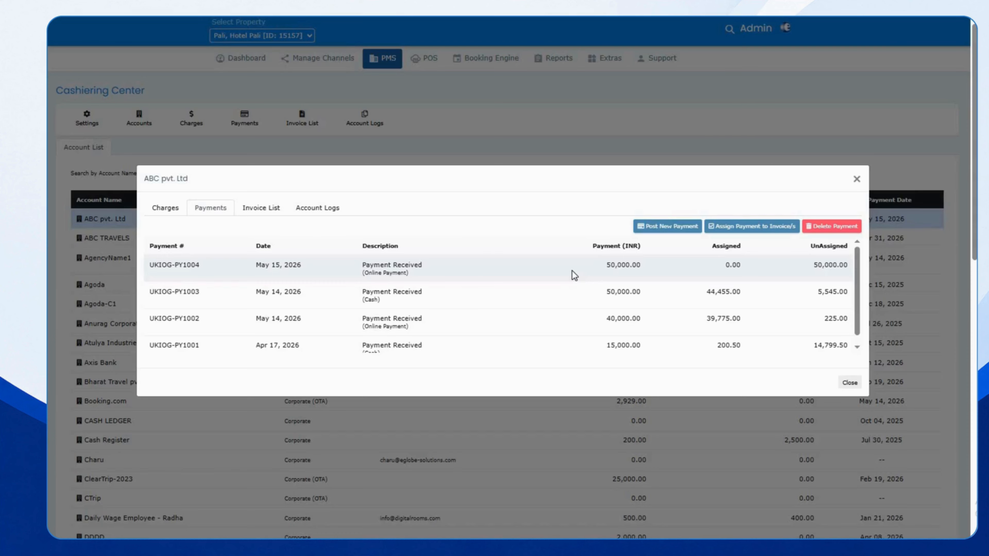
Assign all 50,000 of payment UKIOG-PY1004 to invoice UKIOG-INV1007
{"action": "left_click", "coordinate": [500, 269]}
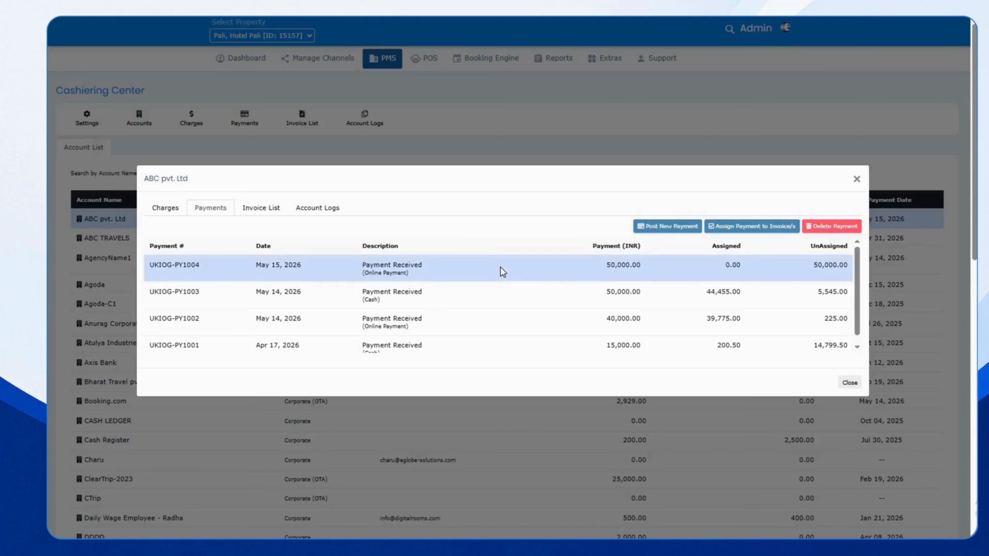
{"action": "left_click", "coordinate": [717, 230]}
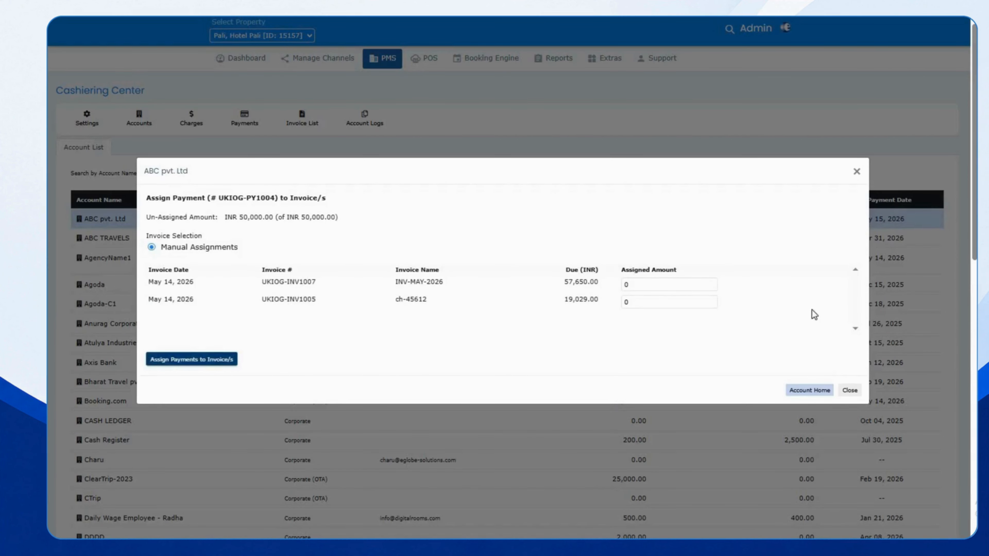
{"action": "left_click", "coordinate": [635, 284]}
{"action": "type", "text": "5"}
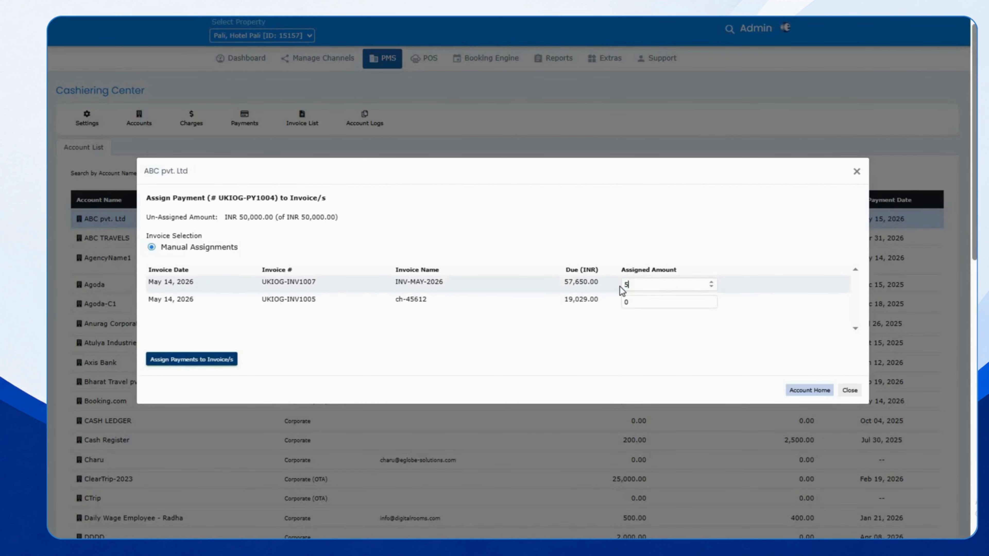
{"action": "type", "text": "0000"}
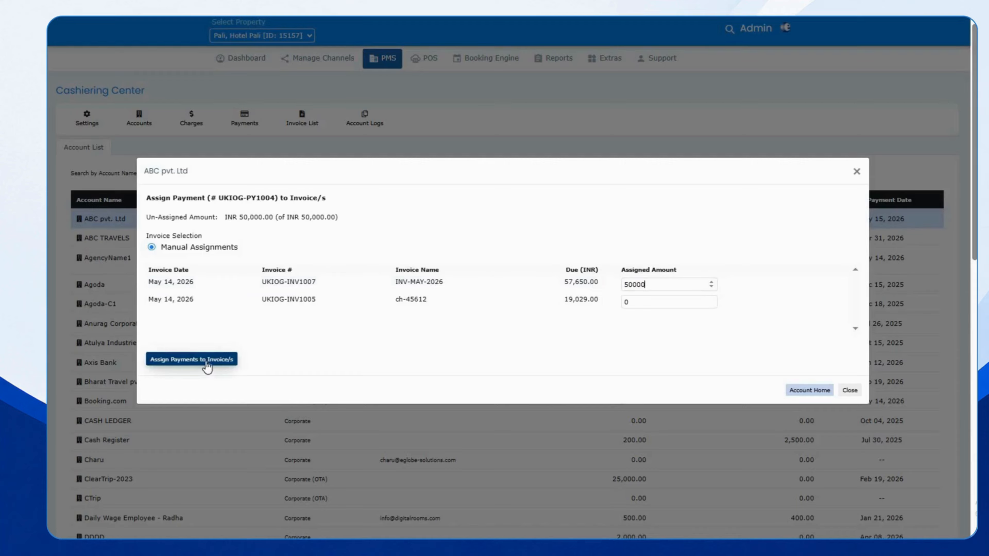
{"action": "left_click", "coordinate": [206, 366]}
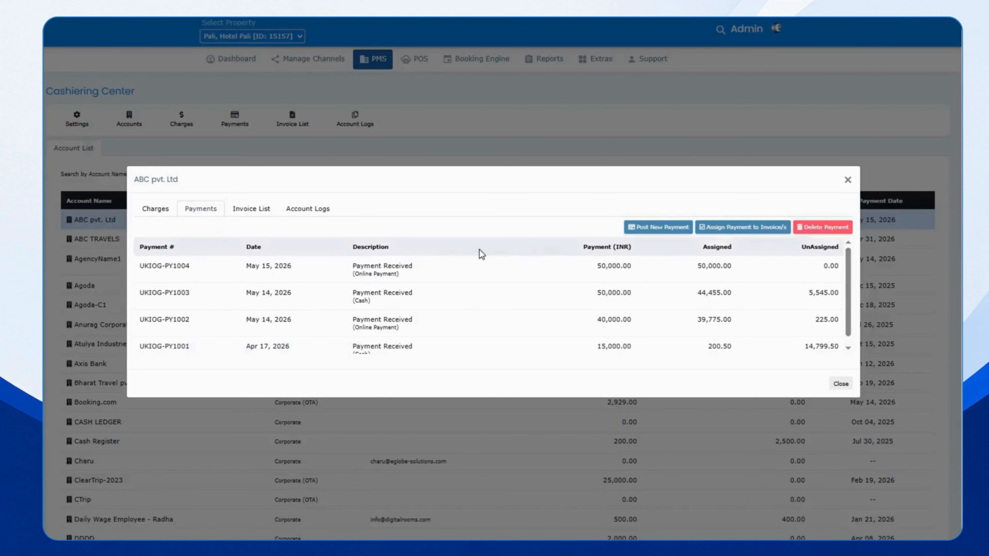
Post a new 50,000 payment in Cheque mode with the remark 'new'
{"action": "left_click", "coordinate": [653, 233]}
{"action": "left_click", "coordinate": [182, 244]}
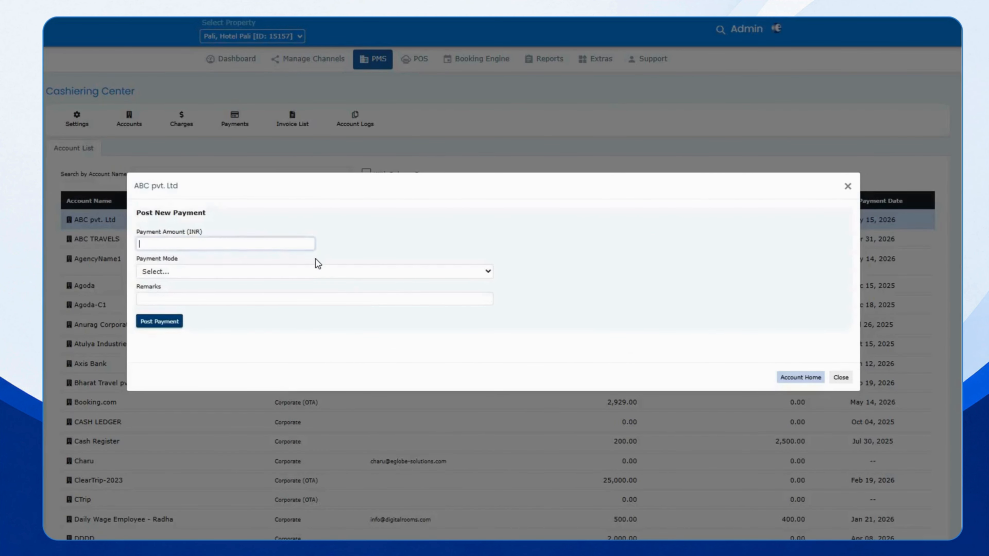
{"action": "type", "text": "50000"}
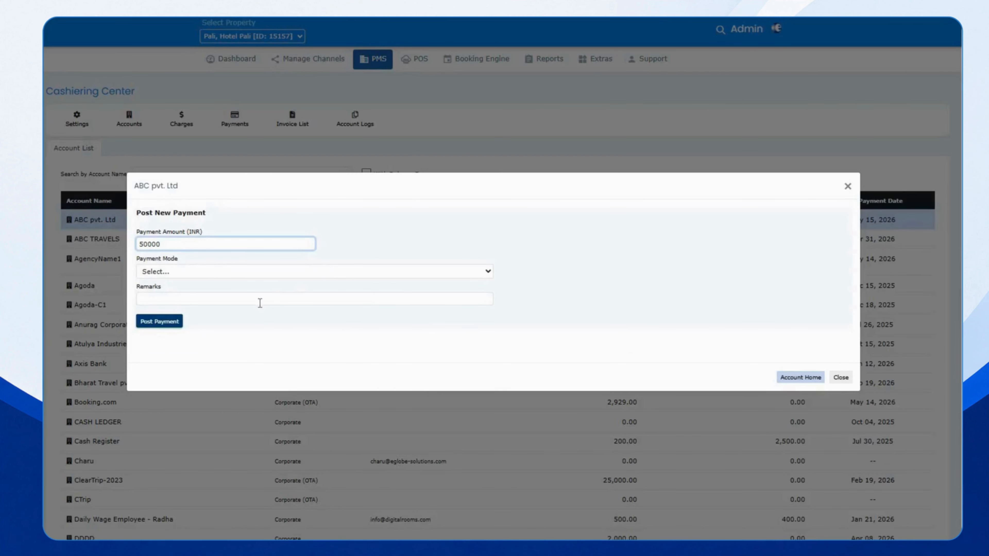
{"action": "left_click", "coordinate": [268, 275]}
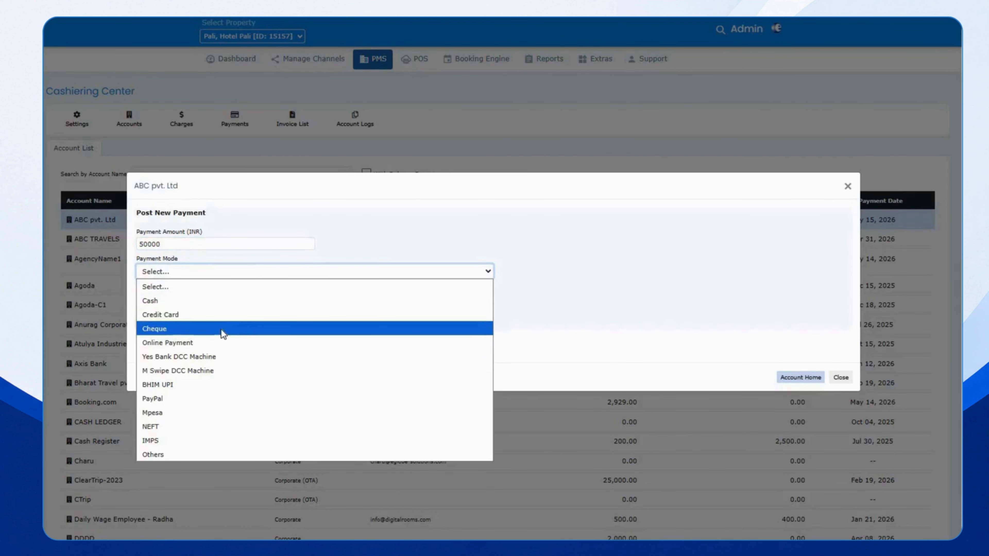
{"action": "left_click", "coordinate": [222, 329]}
{"action": "left_click", "coordinate": [154, 301]}
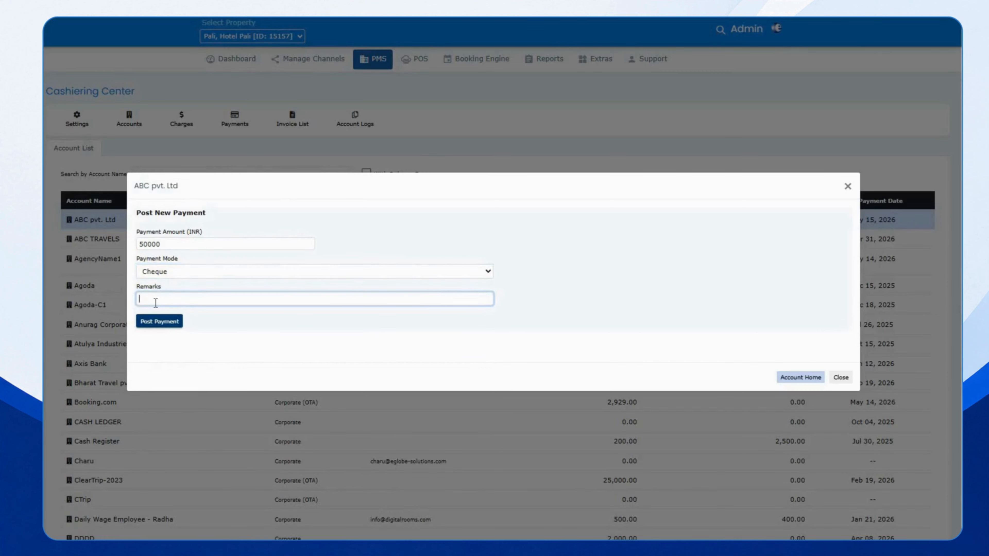
{"action": "type", "text": "new"}
{"action": "left_click", "coordinate": [161, 322]}
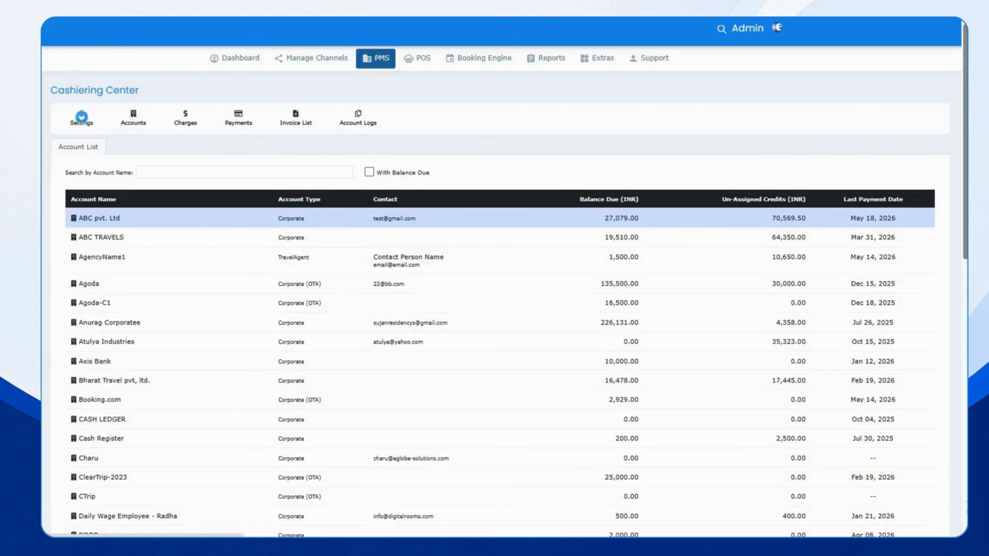
Check the charge items in Settings, then show ABC pvt. Ltd's charges list
{"action": "left_click", "coordinate": [81, 114]}
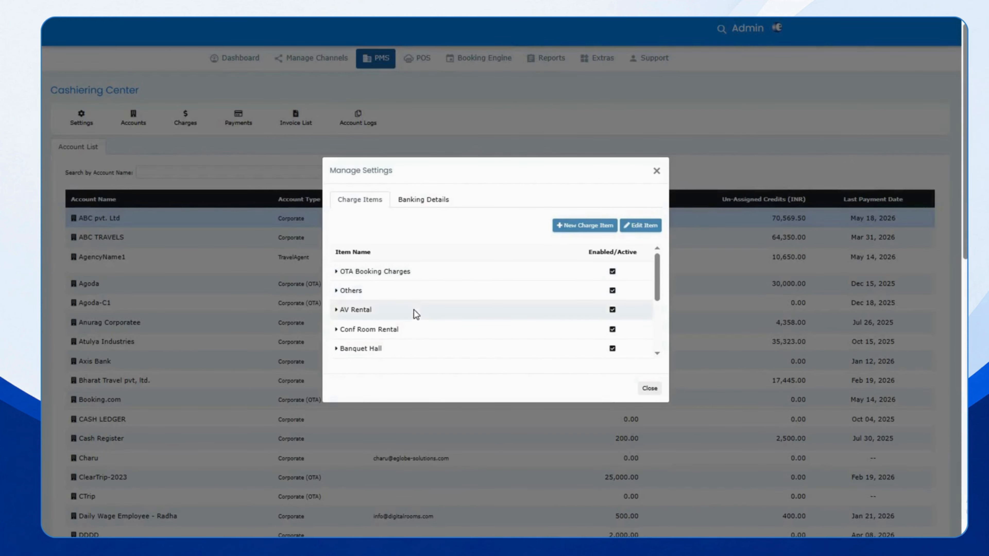
{"action": "left_click", "coordinate": [657, 172]}
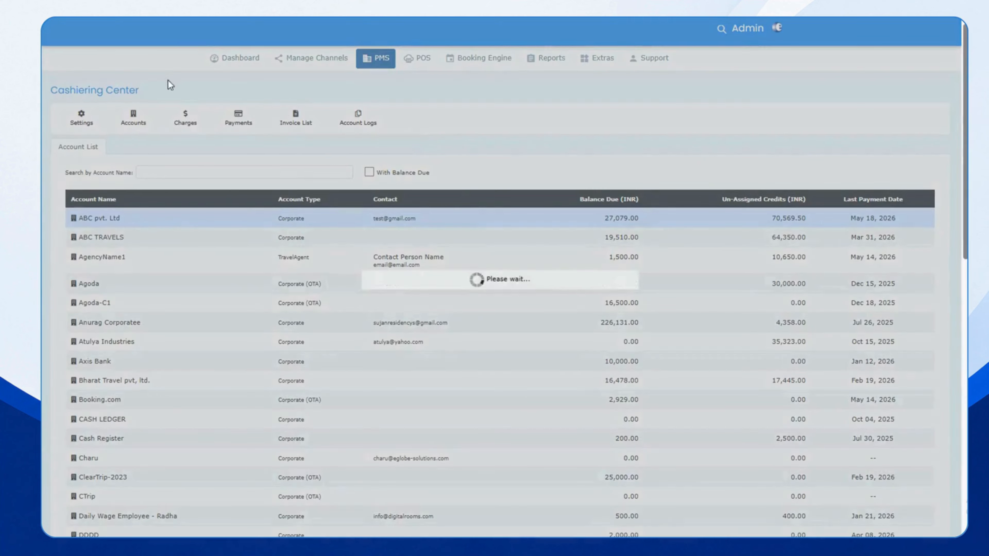
{"action": "left_click", "coordinate": [185, 117]}
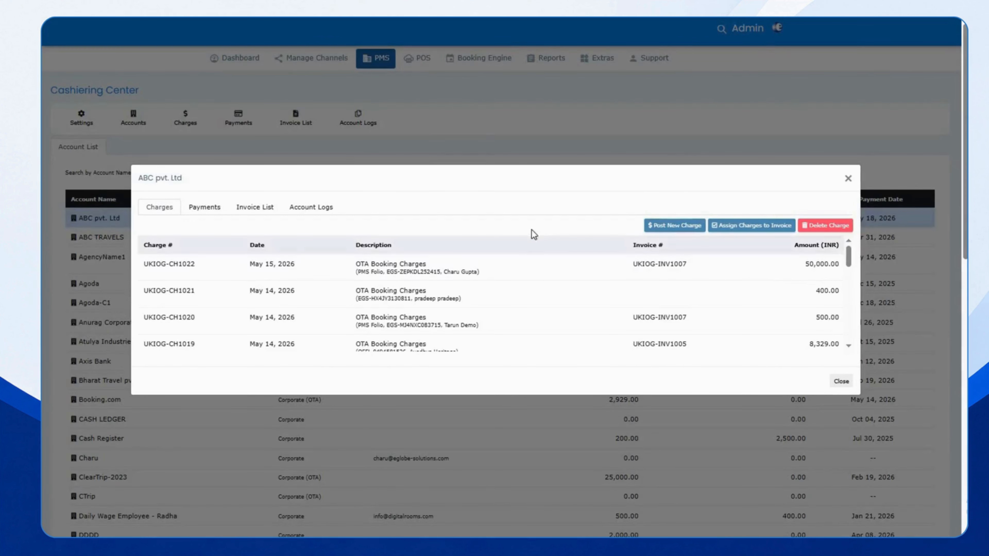
Post a 5,000 INR Restaurant-Zion charge assigned to invoice UKIOG-INV1008
{"action": "left_click", "coordinate": [675, 227]}
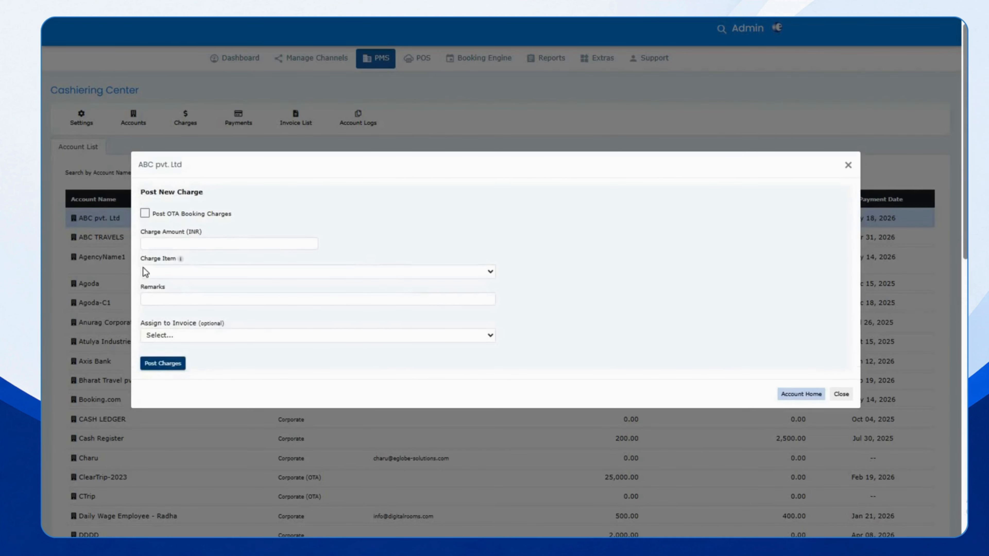
{"action": "left_click", "coordinate": [151, 272]}
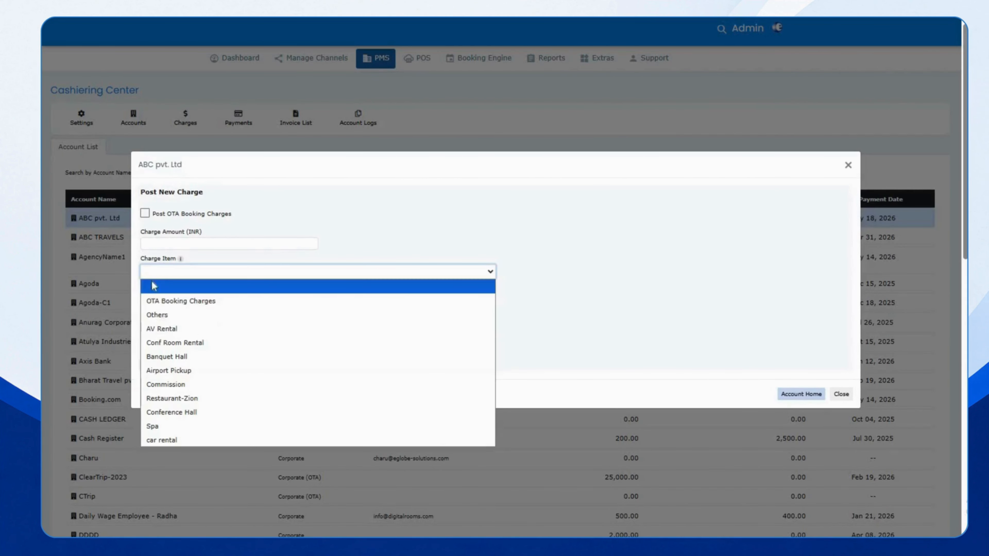
{"action": "left_click", "coordinate": [160, 398]}
{"action": "left_click", "coordinate": [177, 248]}
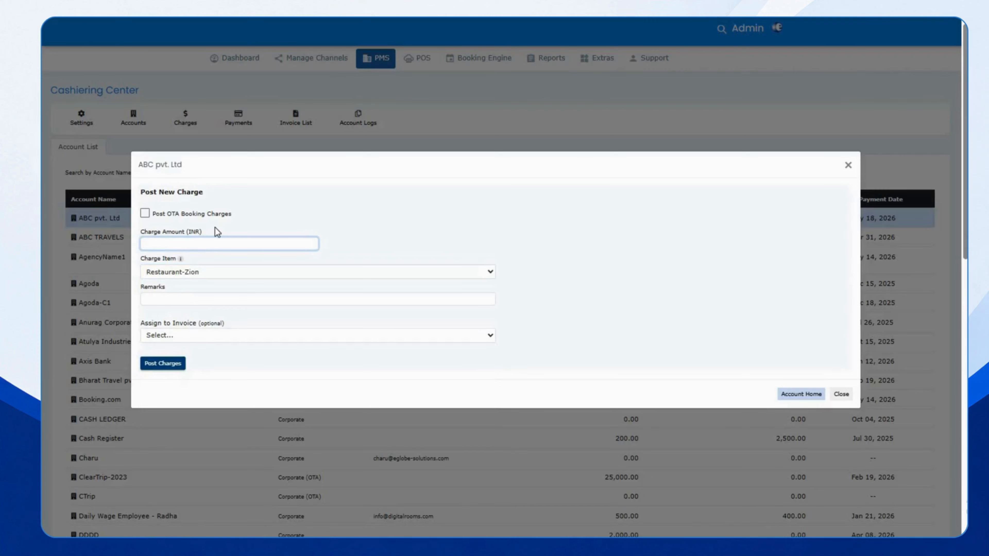
{"action": "type", "text": "5000"}
{"action": "left_click", "coordinate": [172, 336]}
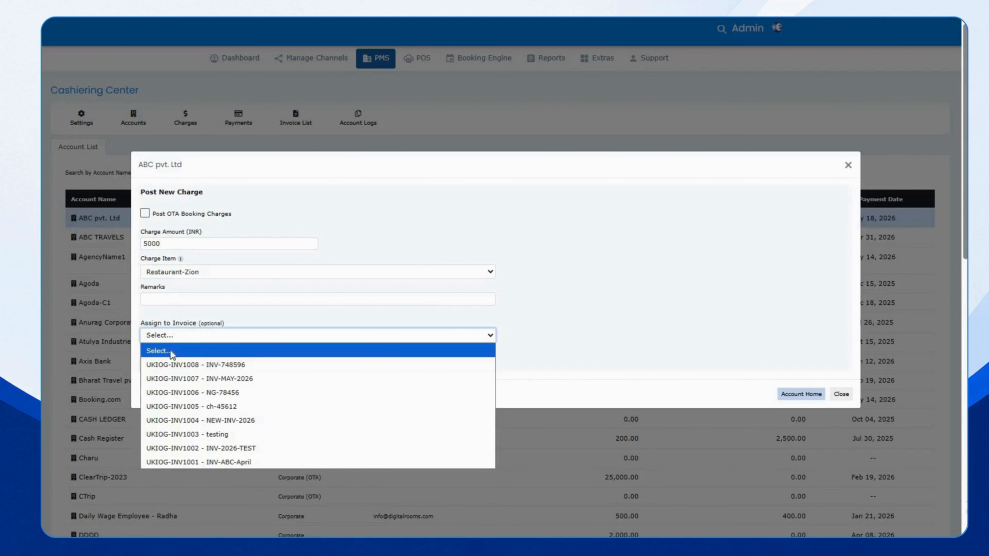
{"action": "left_click", "coordinate": [170, 365]}
{"action": "left_click", "coordinate": [163, 363]}
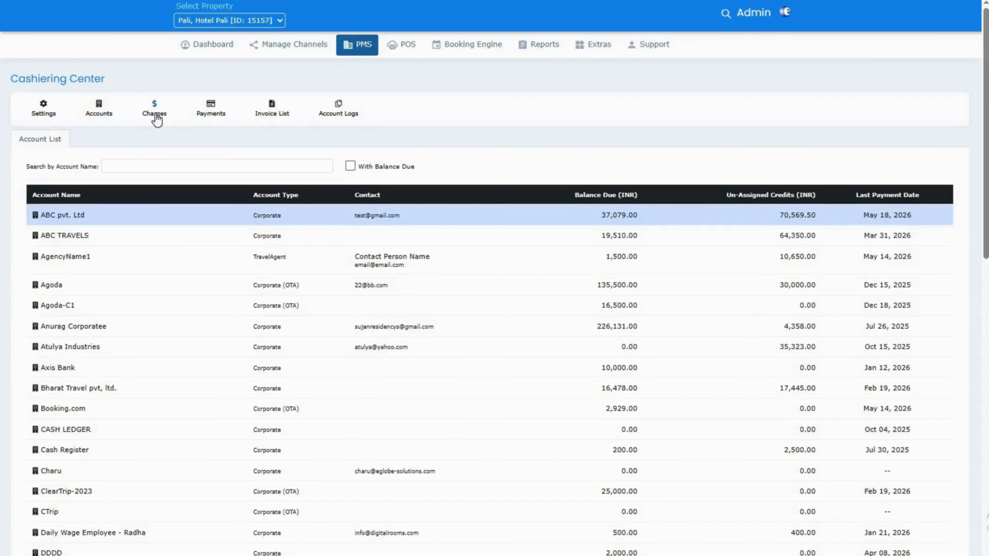
Post 5,000 INR OTA booking charges (UKIOG-CH1025, UKIOG-CH1026) assigned to invoice UKIOG-INV1008
{"action": "left_click", "coordinate": [155, 111]}
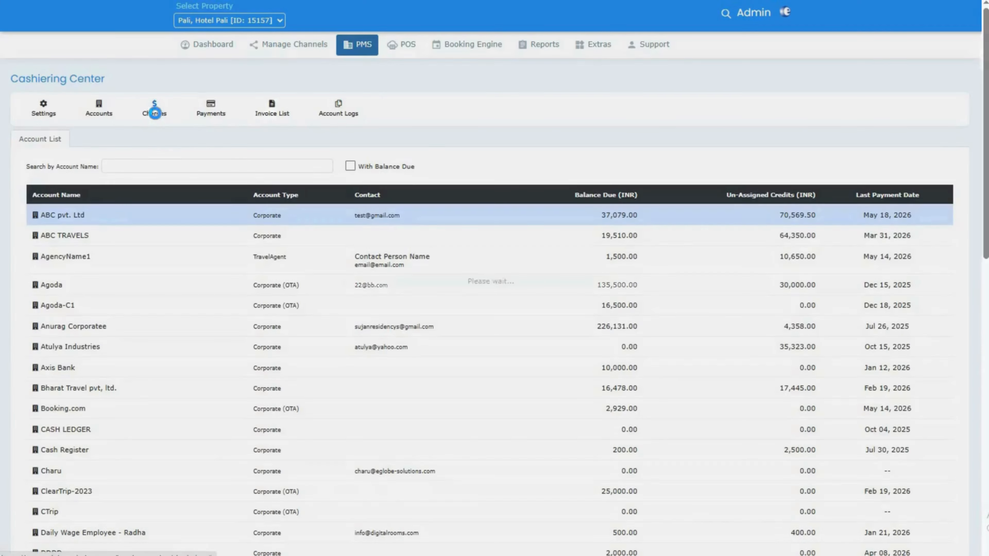
{"action": "left_click", "coordinate": [681, 229]}
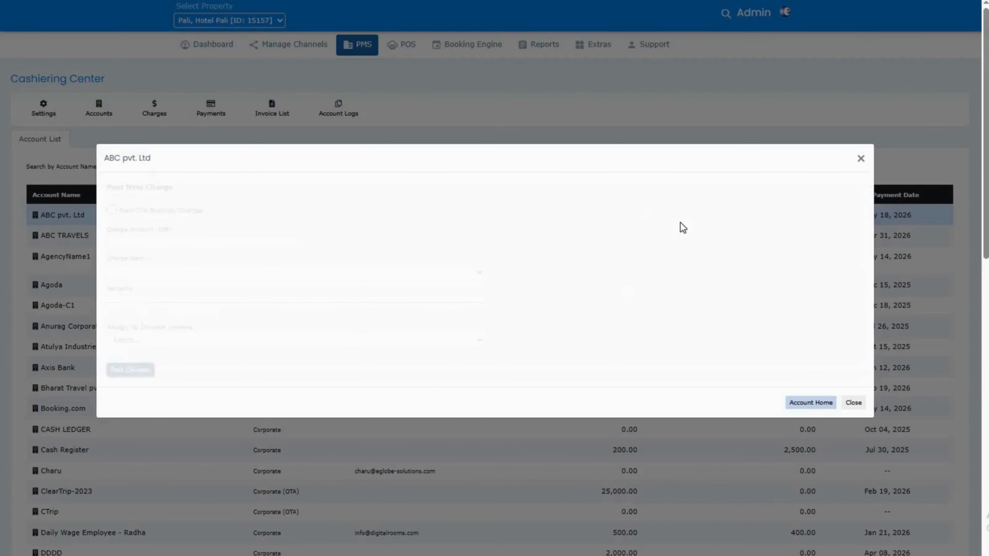
{"action": "left_click", "coordinate": [113, 211]}
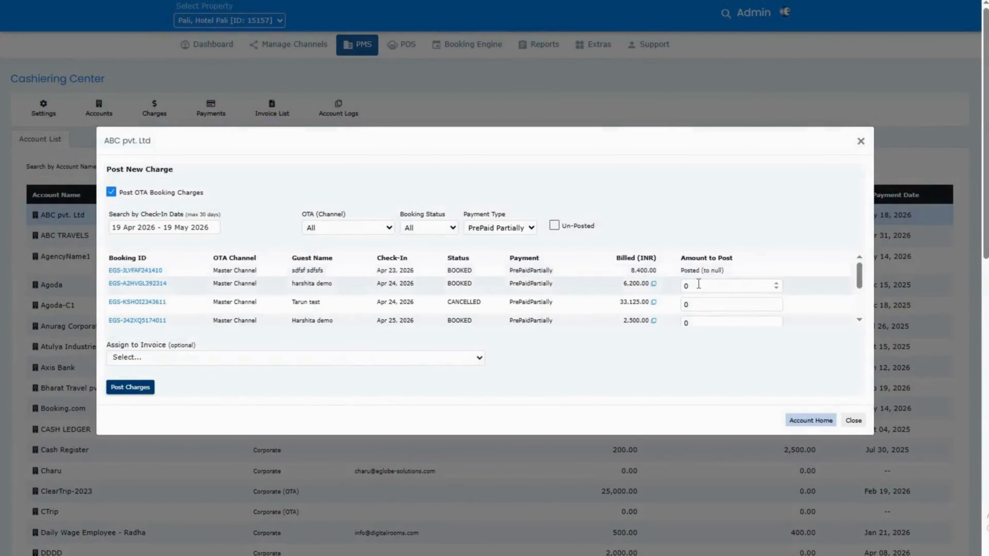
{"action": "left_click", "coordinate": [680, 287]}
{"action": "type", "text": "5000"}
{"action": "left_click", "coordinate": [205, 360]}
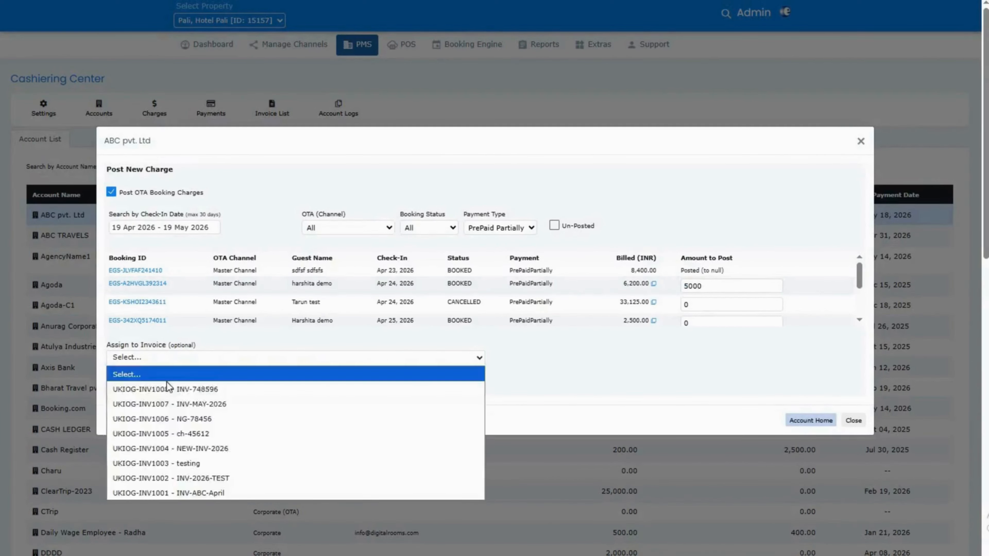
{"action": "left_click", "coordinate": [142, 390]}
{"action": "left_click", "coordinate": [136, 388]}
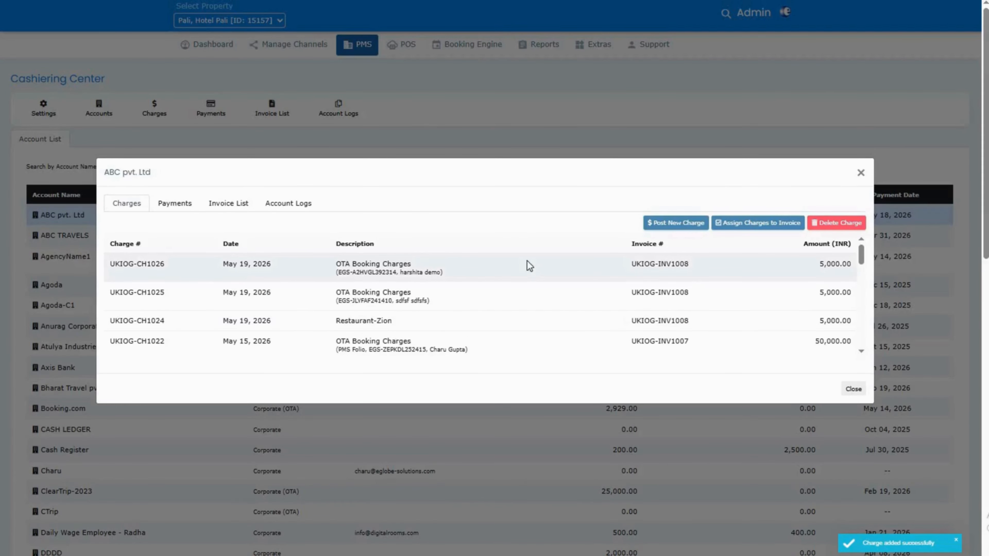